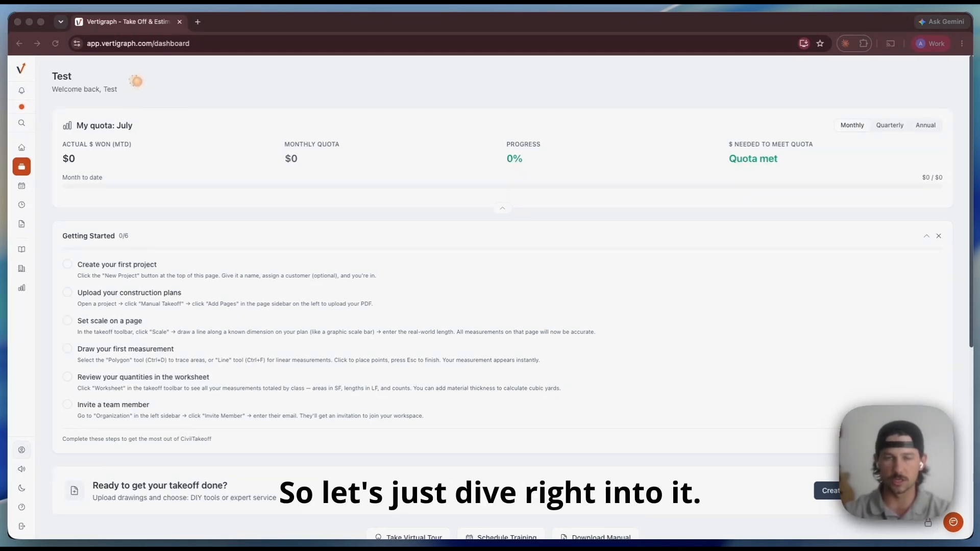
- Review the new project's name and number fields and inspect the new-customer form, cancelling it without adding a customer
scroll(518, 219, "down", 2)
scroll(544, 224, "down", 5)
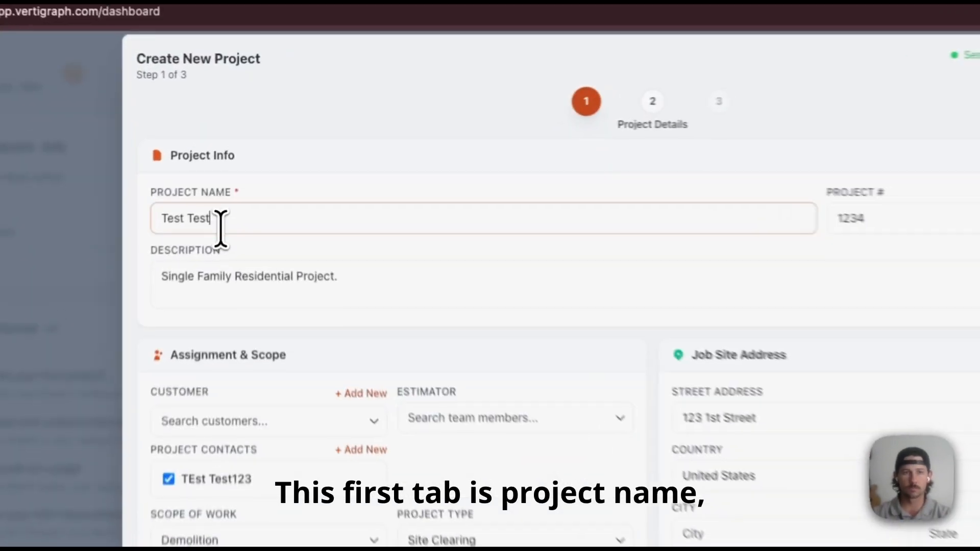
left_click(226, 170)
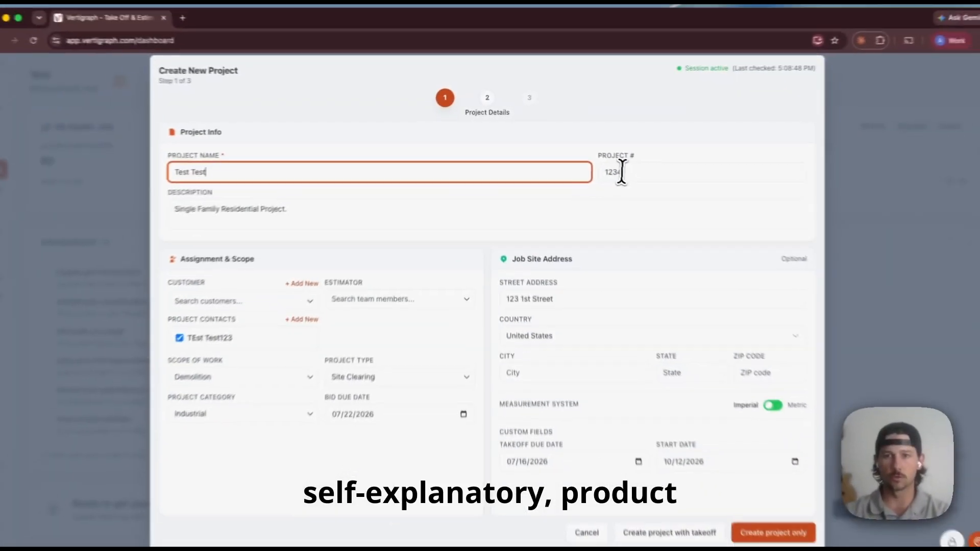
left_click(903, 226)
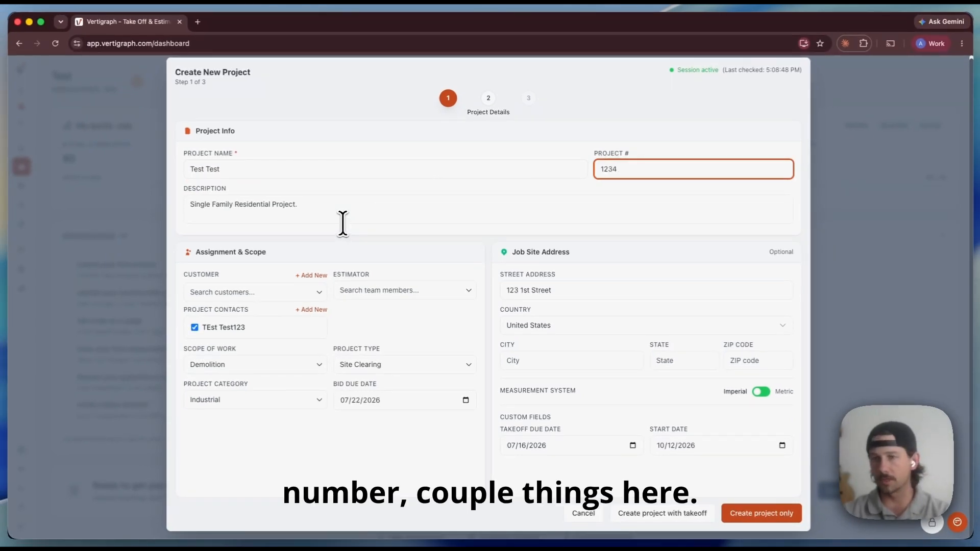
left_click(313, 276)
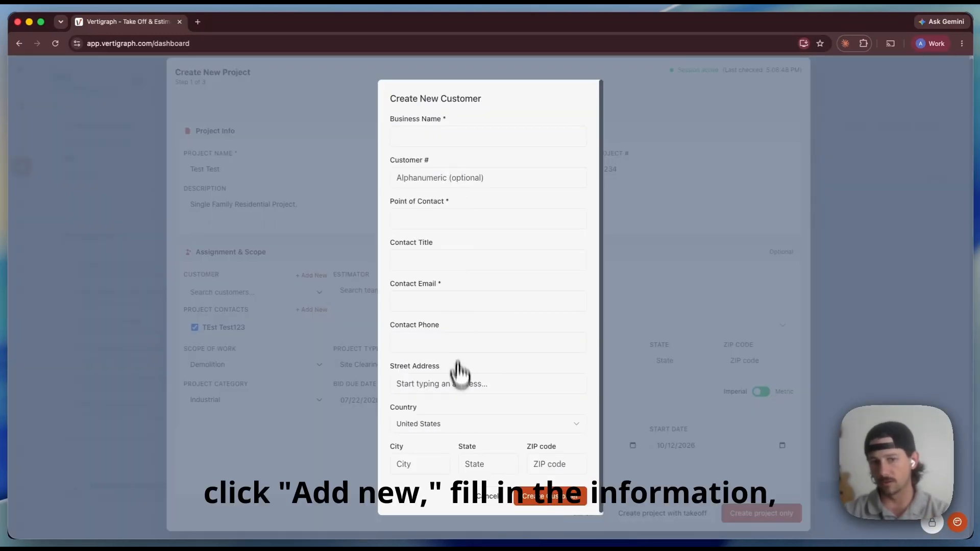
left_click(490, 496)
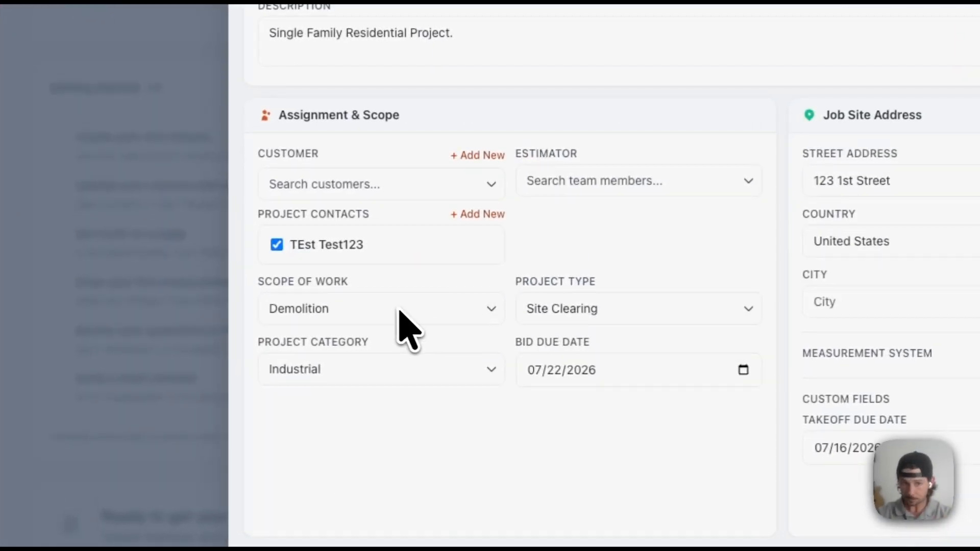
- Check the scope of work options, keep Demolition, and create the project only, without a takeoff
left_click(469, 311)
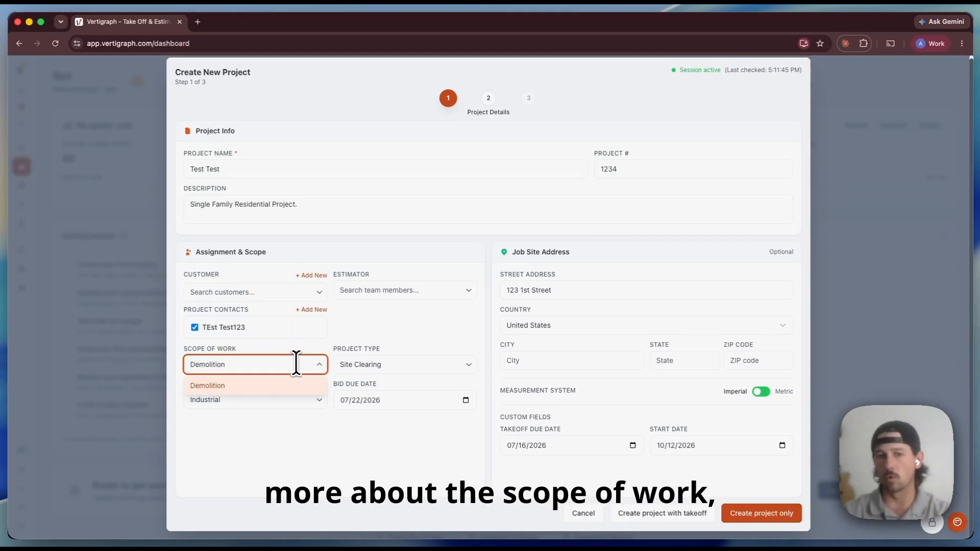
left_click(289, 430)
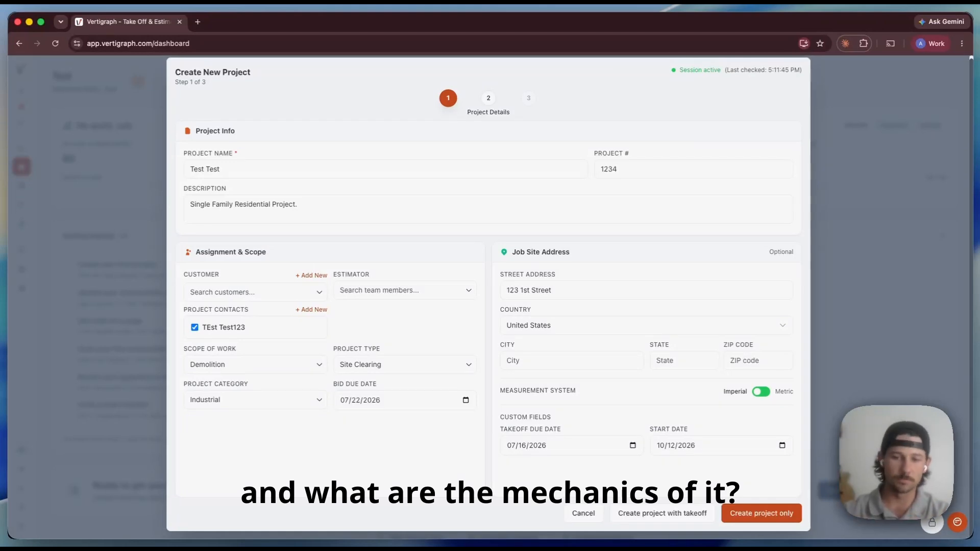
left_click(749, 514)
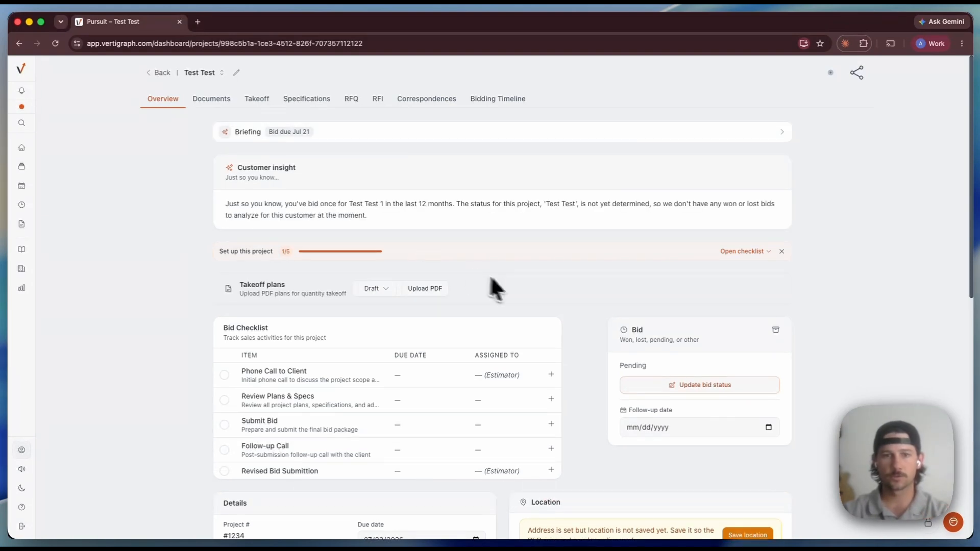
- Set the project's bid status to Bidding and save it
scroll(510, 273, "down", 5)
scroll(510, 273, "up", 5)
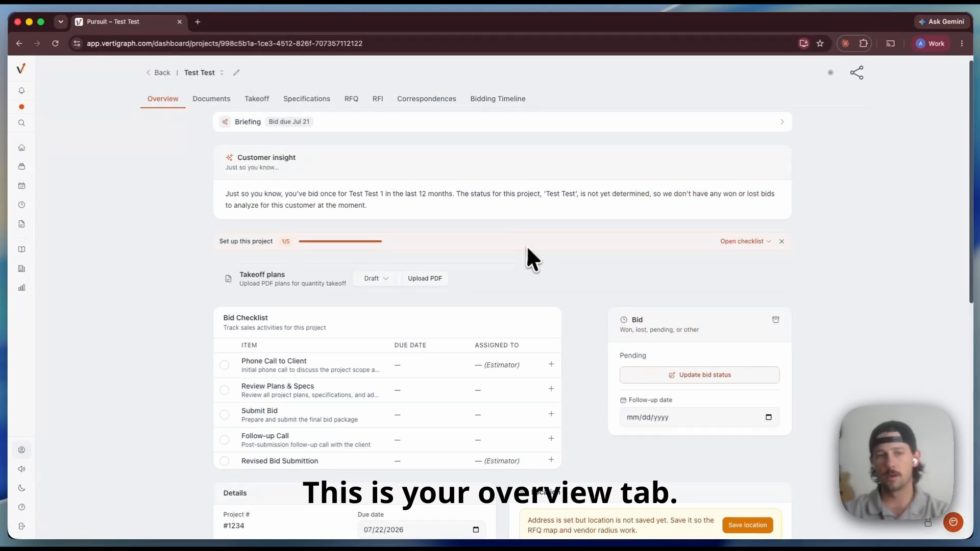
scroll(531, 248, "down", 1)
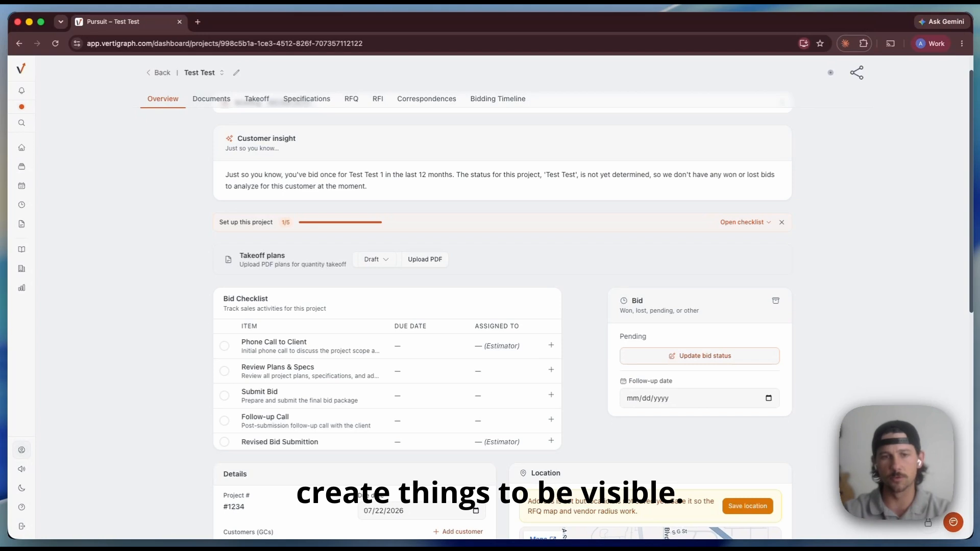
scroll(635, 317, "down", 1)
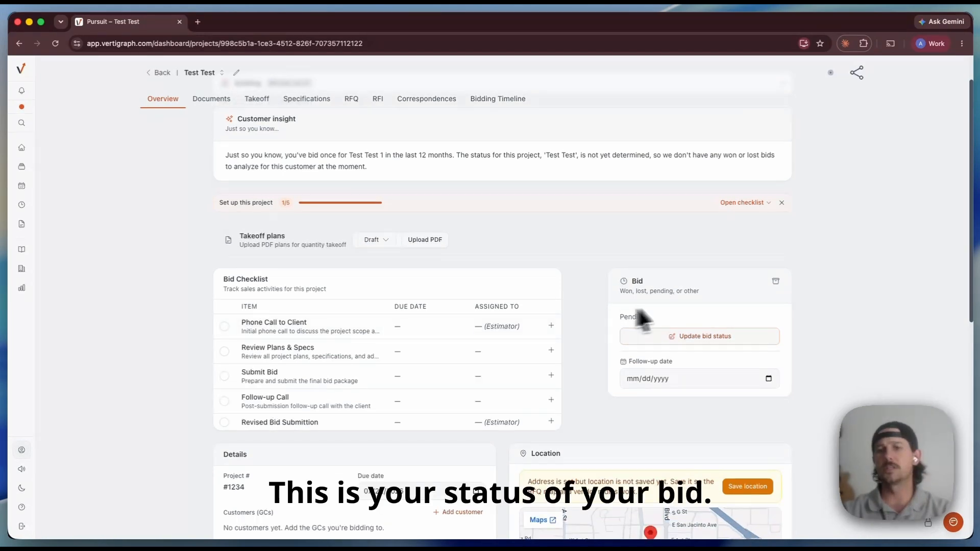
left_click(719, 338)
left_click(740, 333)
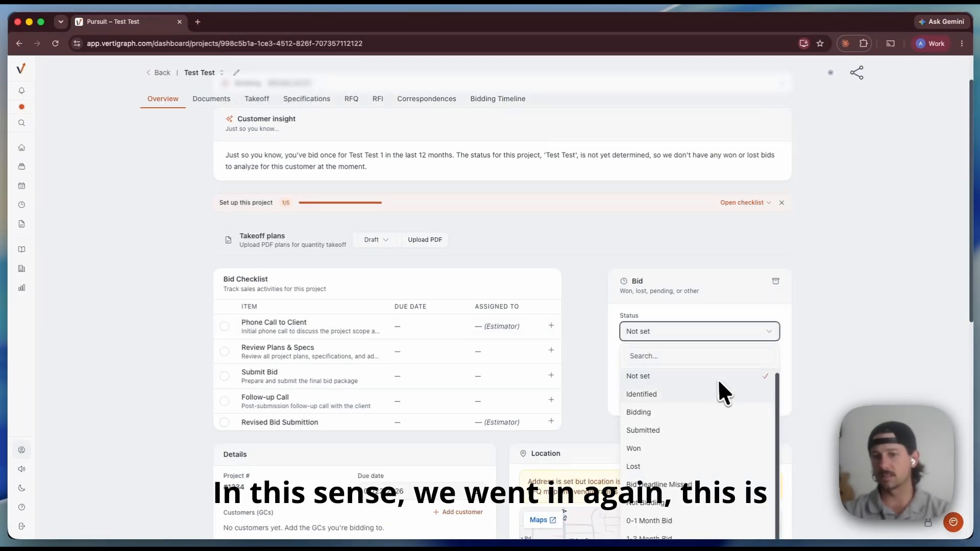
scroll(715, 429, "down", 3)
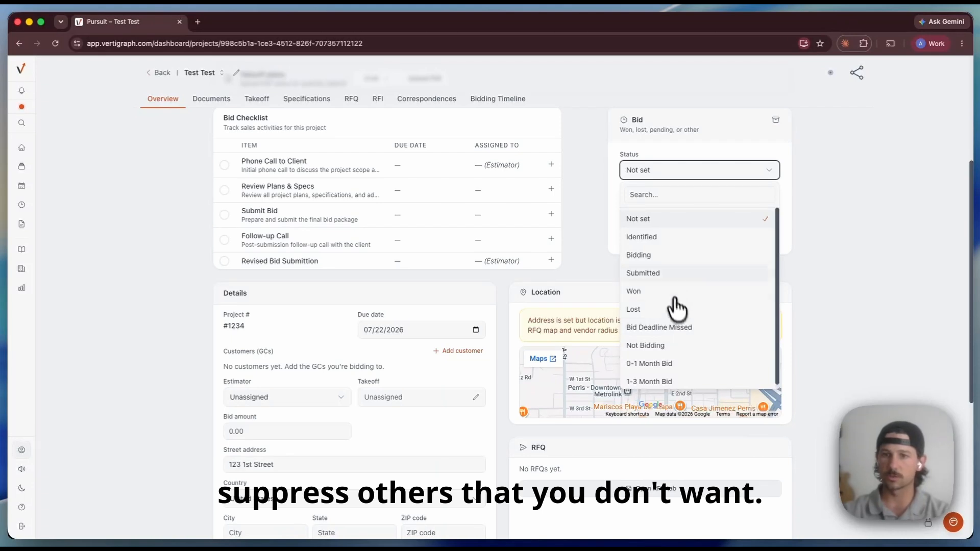
left_click(671, 255)
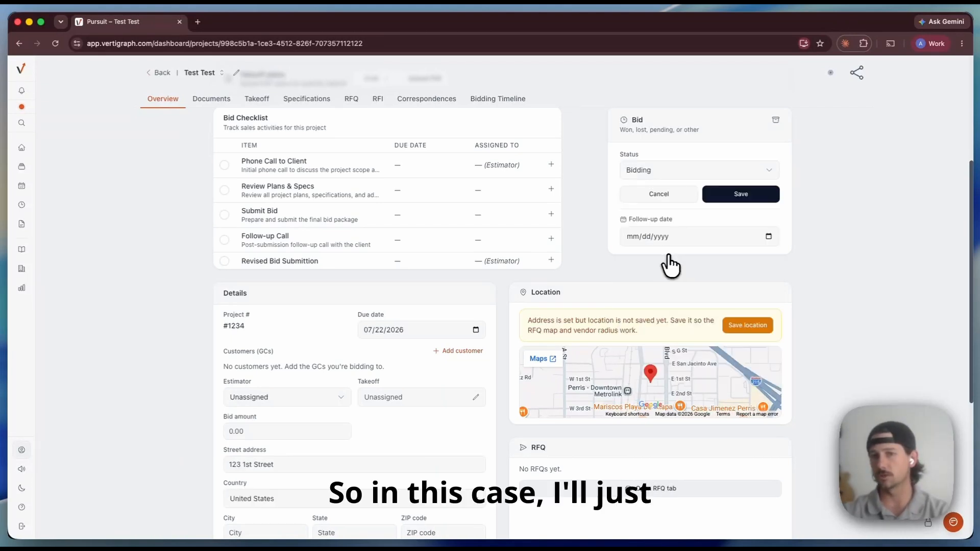
left_click(739, 193)
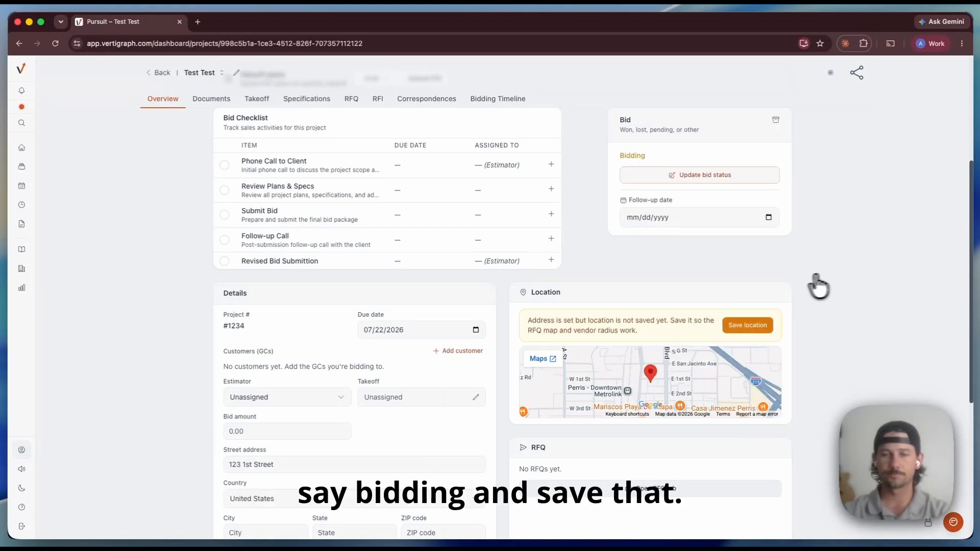
- Create a folder named "03 - RFIs" in the project's documents
scroll(816, 284, "down", 2)
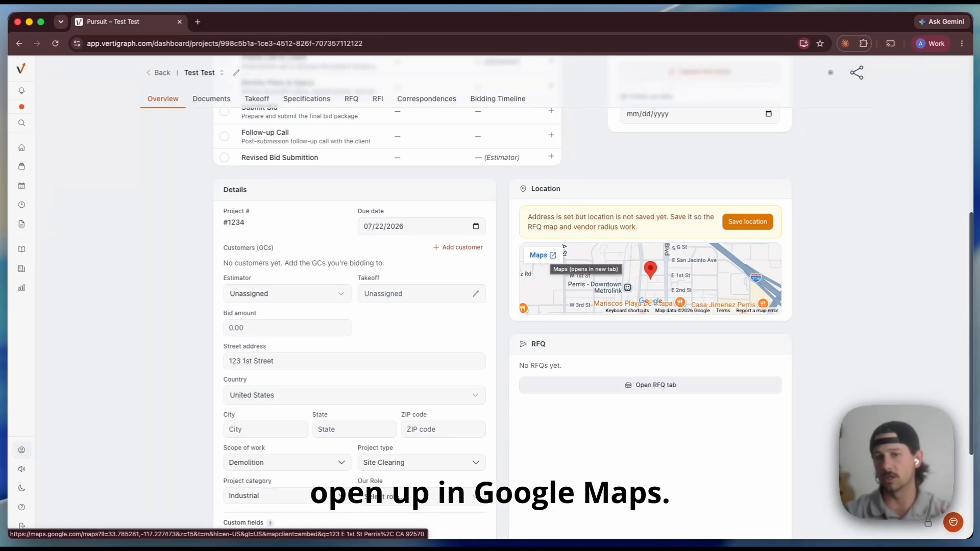
left_click(215, 99)
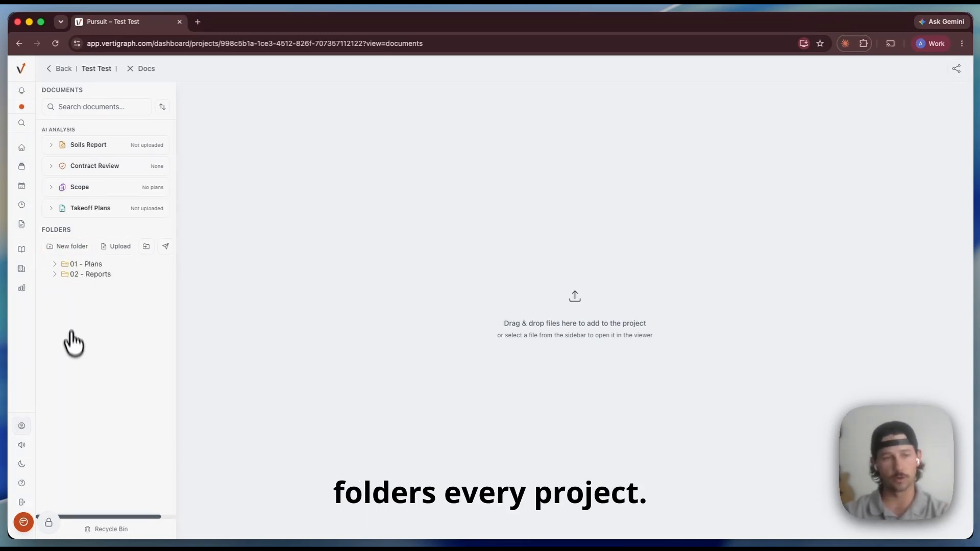
left_click(68, 247)
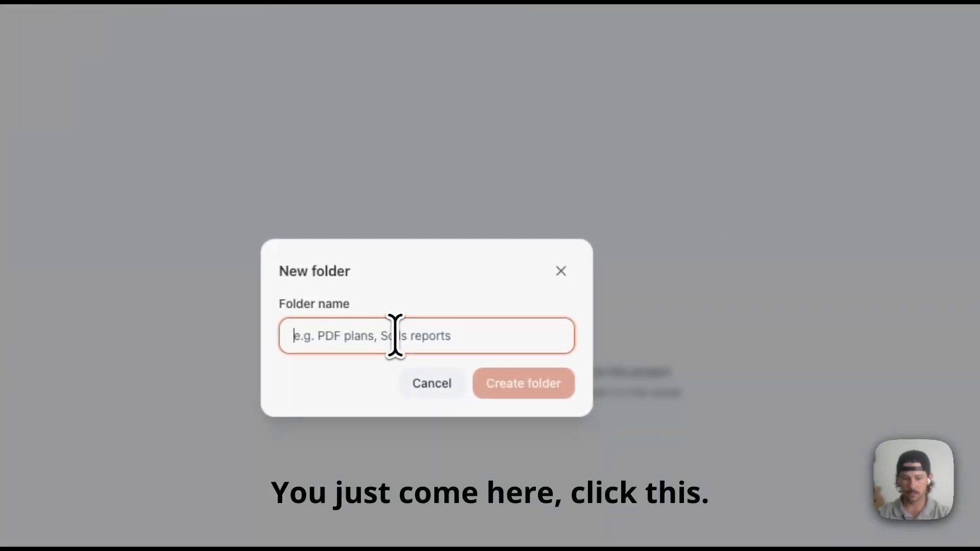
type("03")
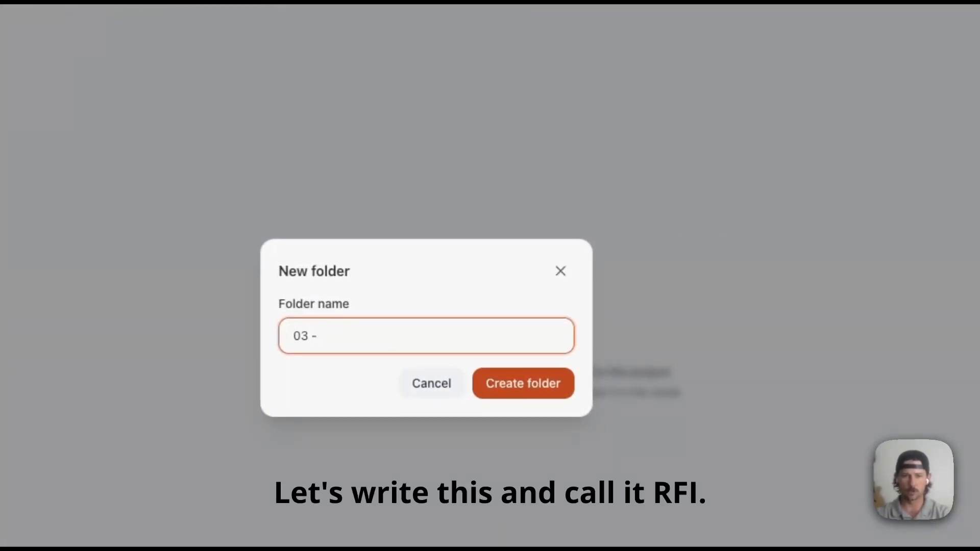
type(" - RFIs")
key("Return")
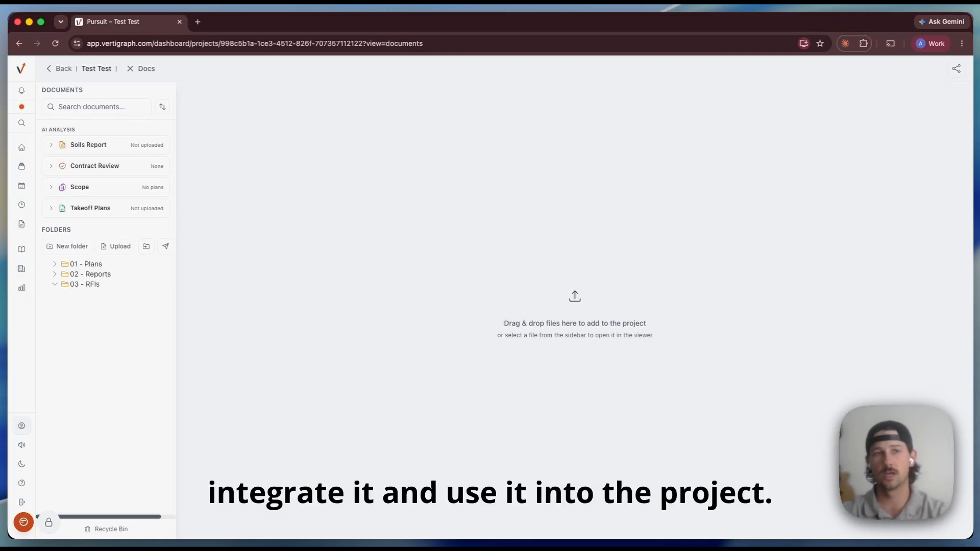
- Leave the project documents and look through the project's Overview, Takeoff, Specifications, RFQ and RFI sections
left_click(137, 72)
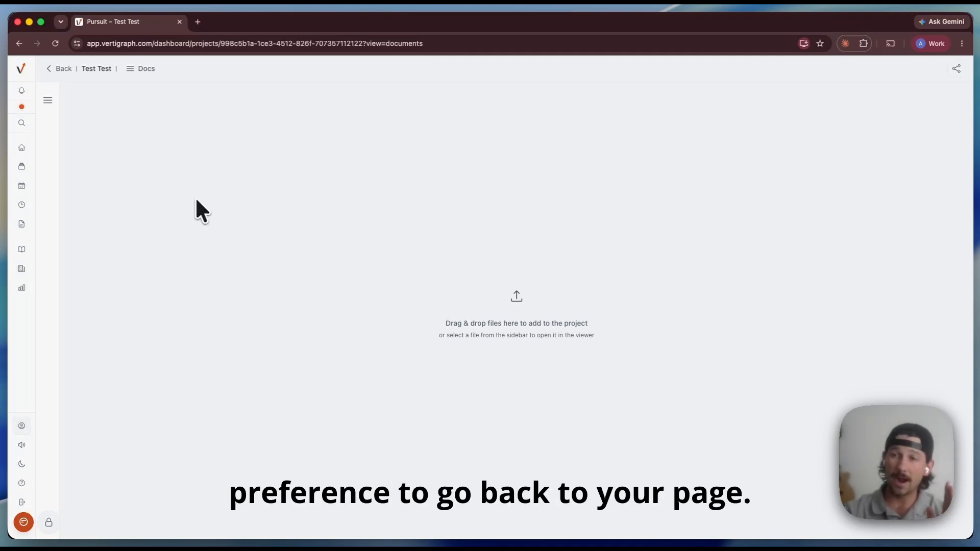
left_click(61, 69)
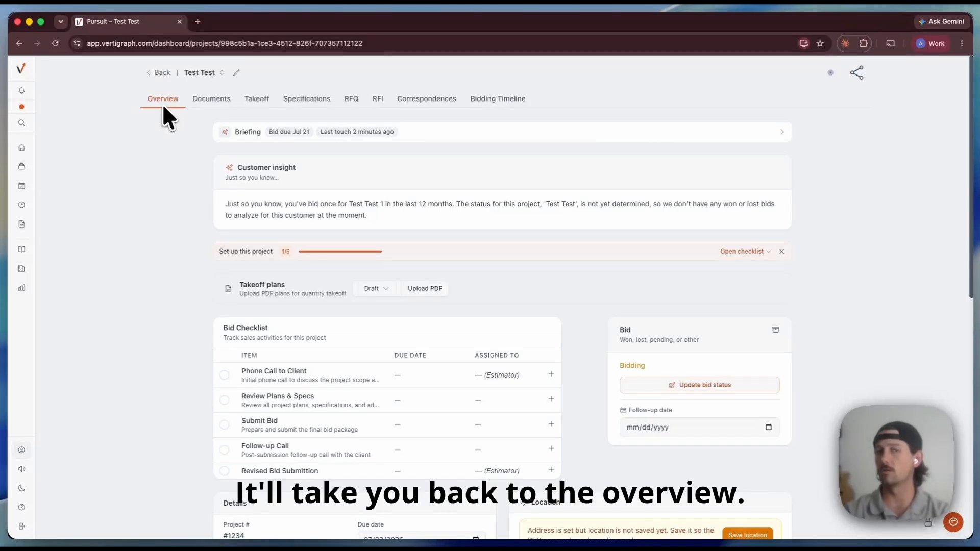
left_click(250, 102)
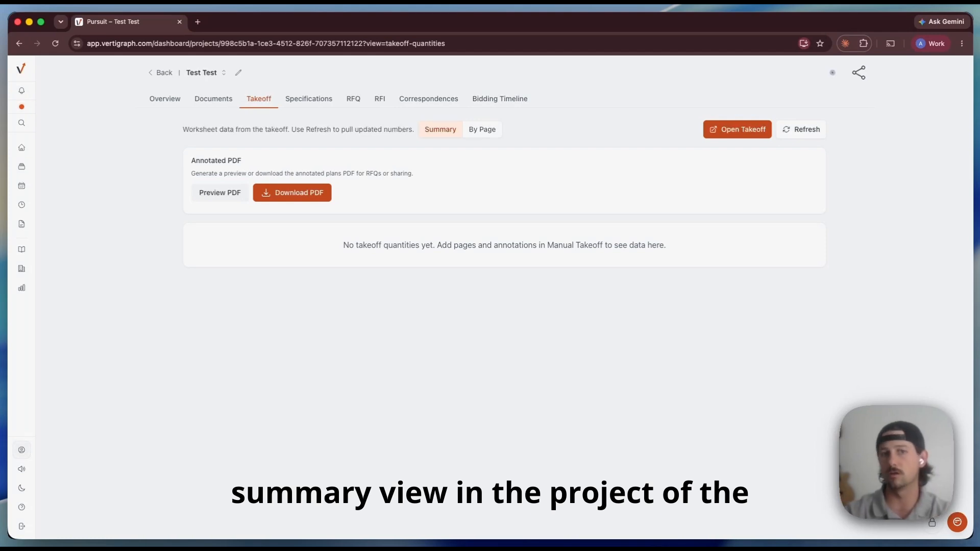
left_click(311, 102)
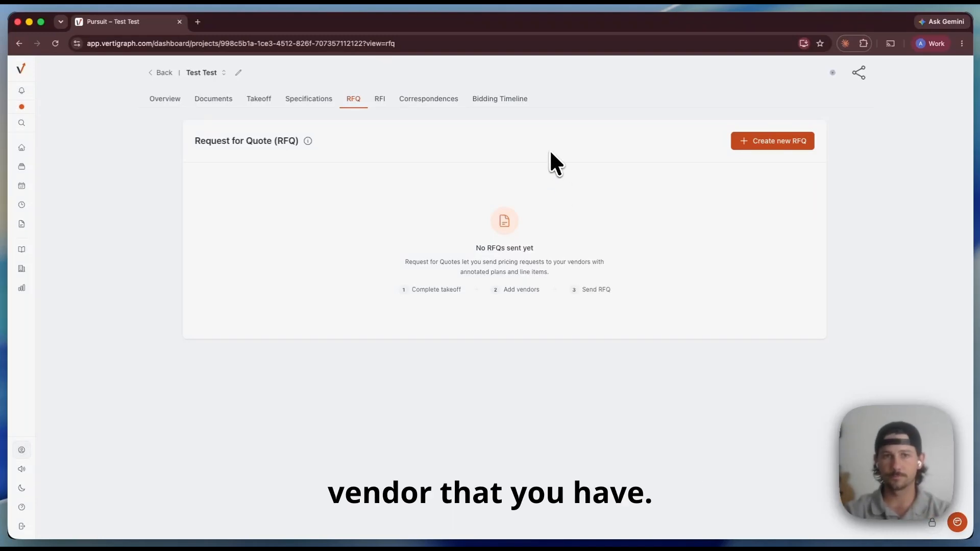
left_click(380, 98)
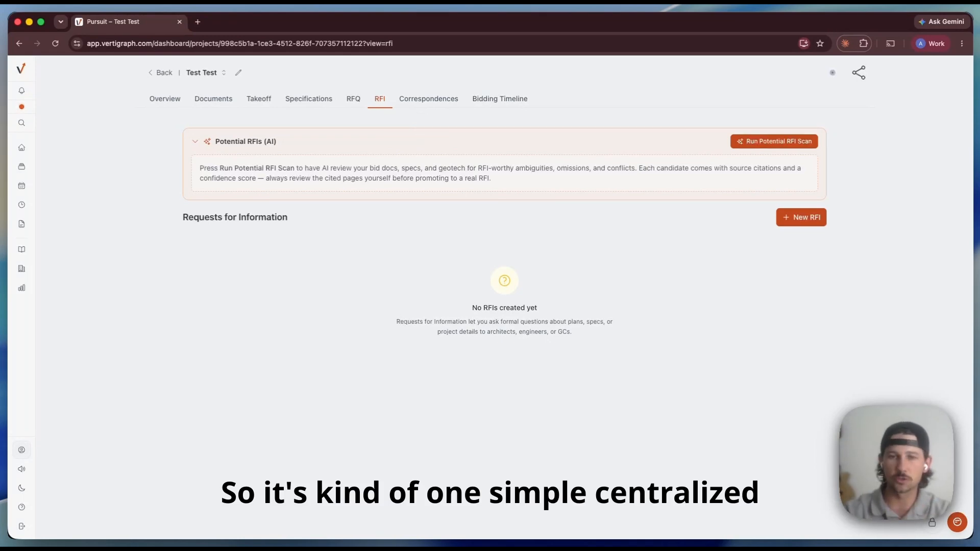
- Start a call log in the project's correspondences and choose the project's customer contact as the person talked to
left_click(427, 100)
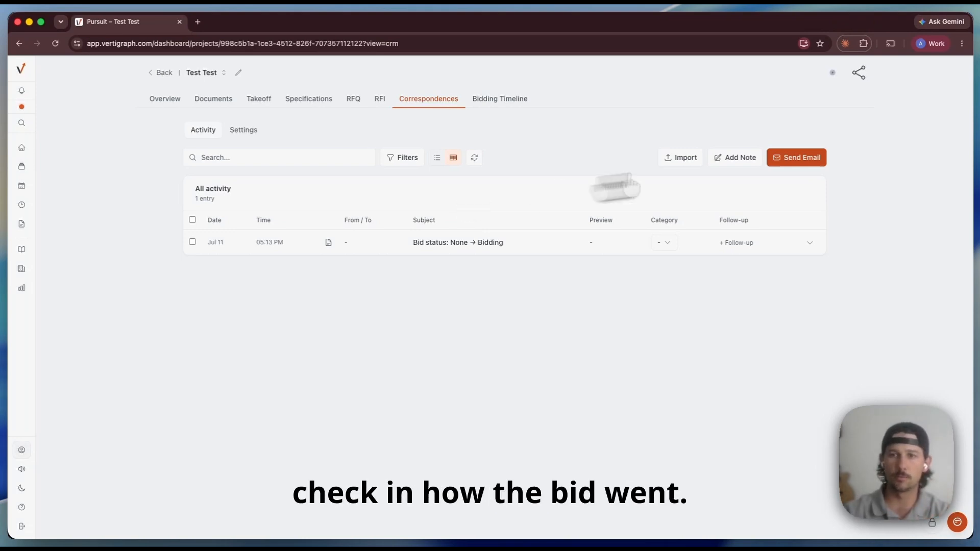
left_click(735, 158)
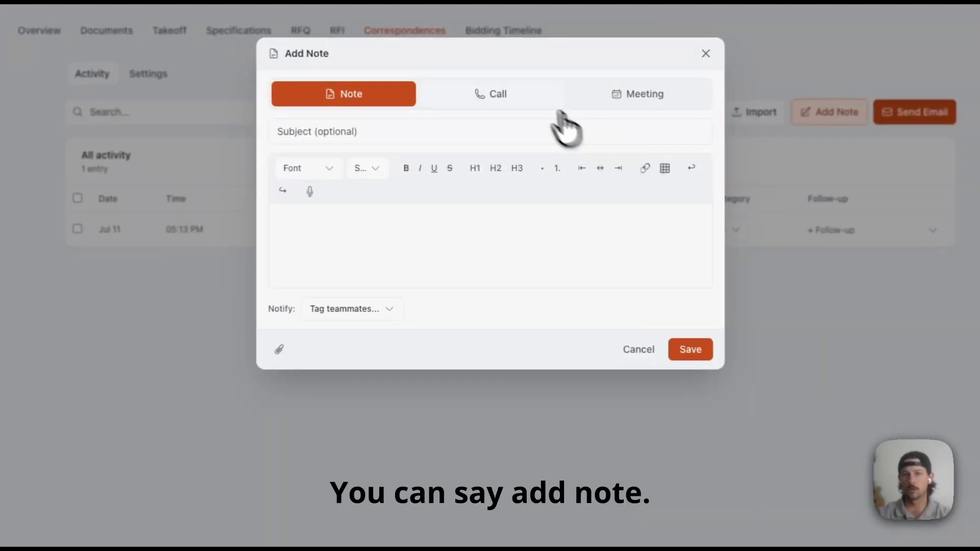
left_click(494, 100)
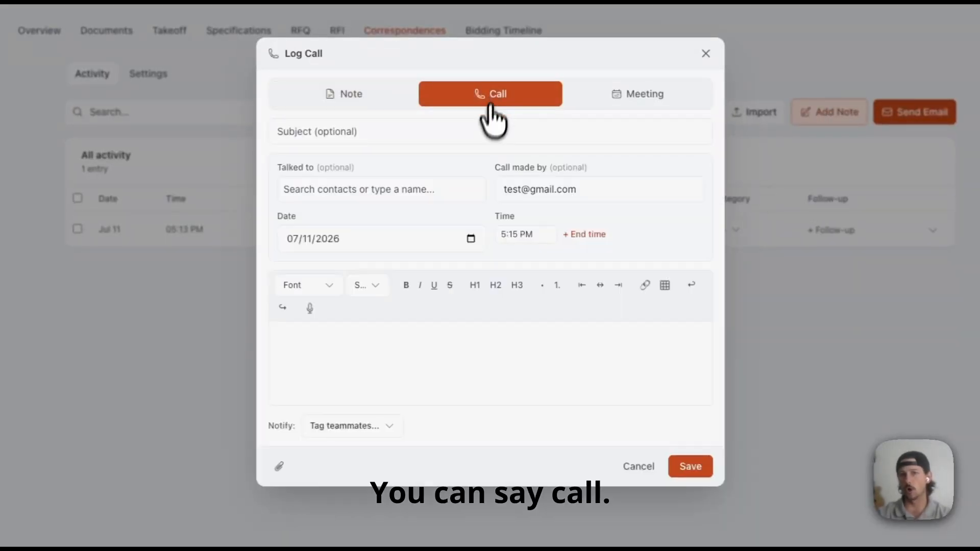
left_click(383, 192)
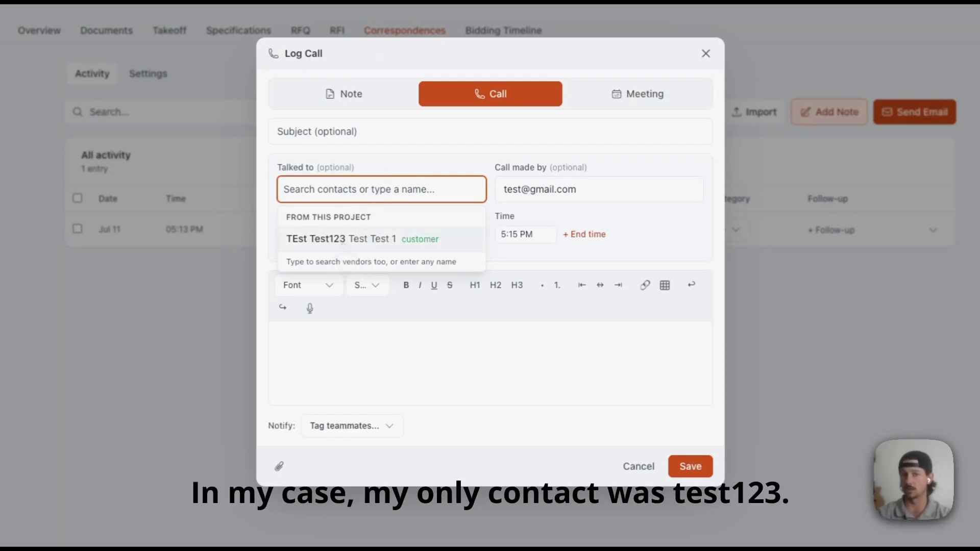
left_click(341, 240)
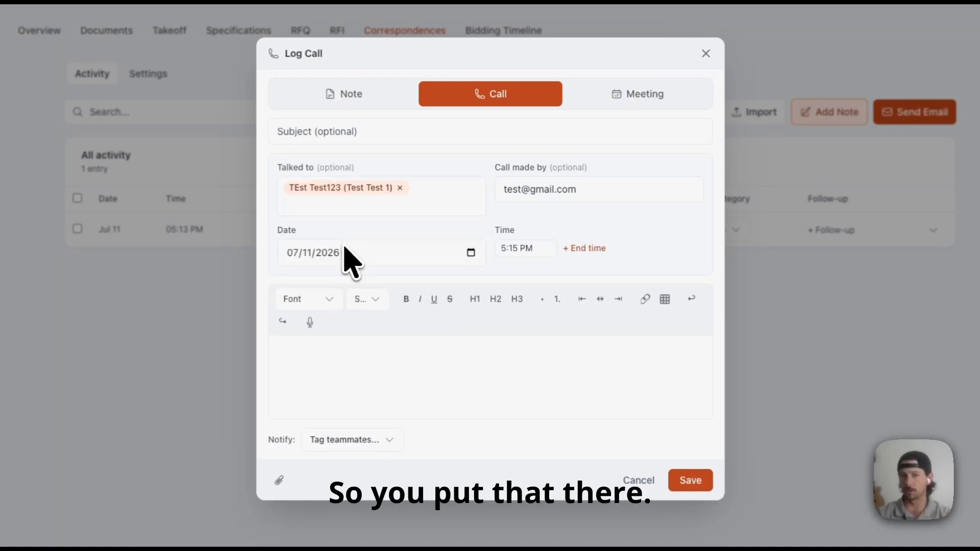
left_click(530, 189)
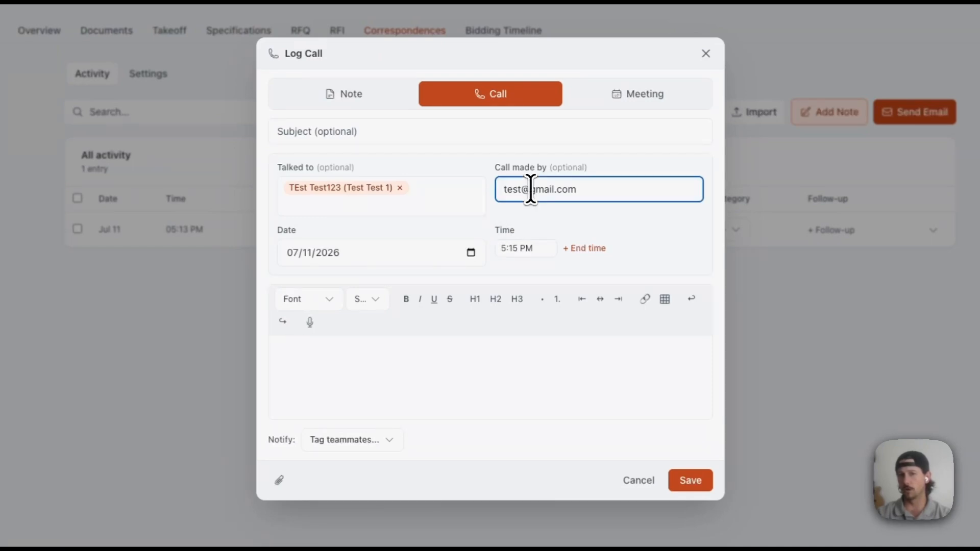
left_click_drag(595, 189, 494, 186)
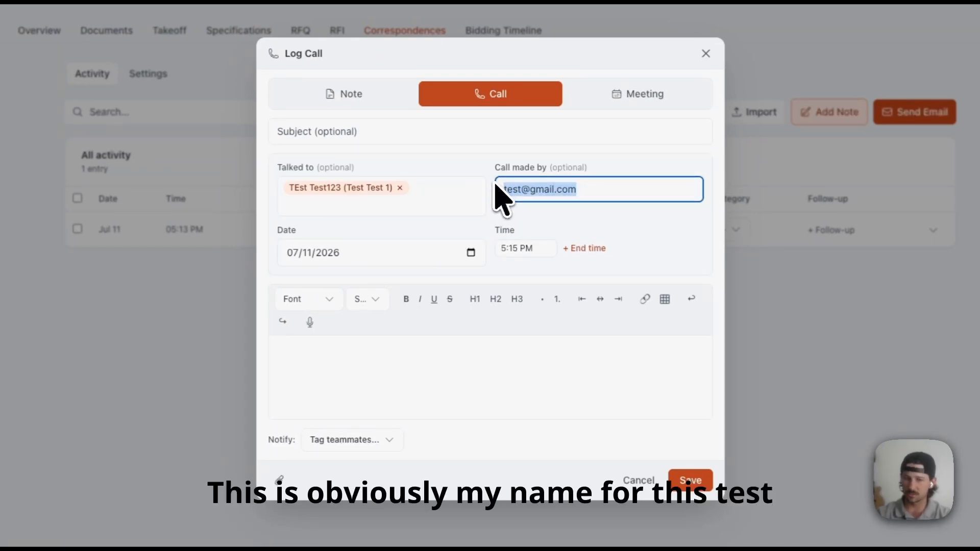
left_click(521, 248)
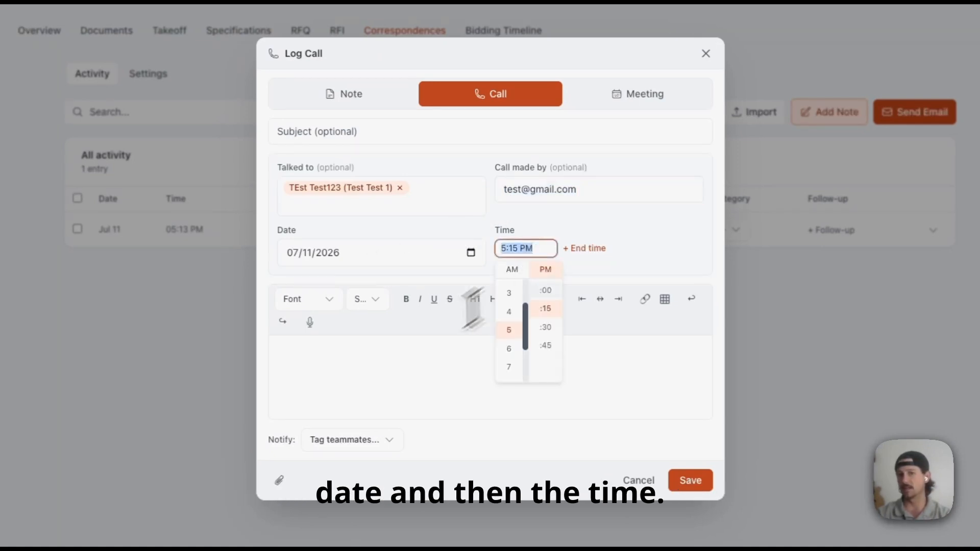
- Enter "We talked about the bid. They said to follow up in 2 weeks." as the call's notes and save the call log
left_click(361, 379)
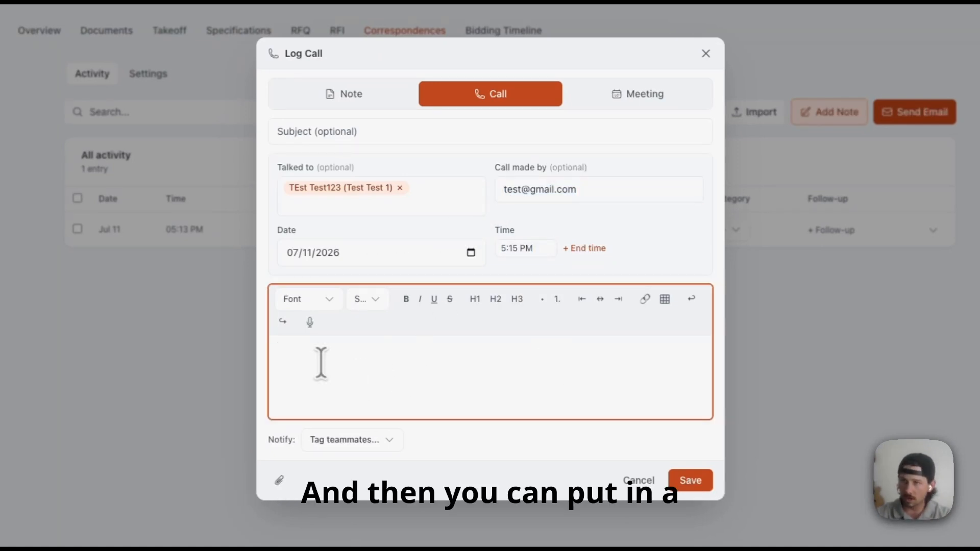
type("We talke")
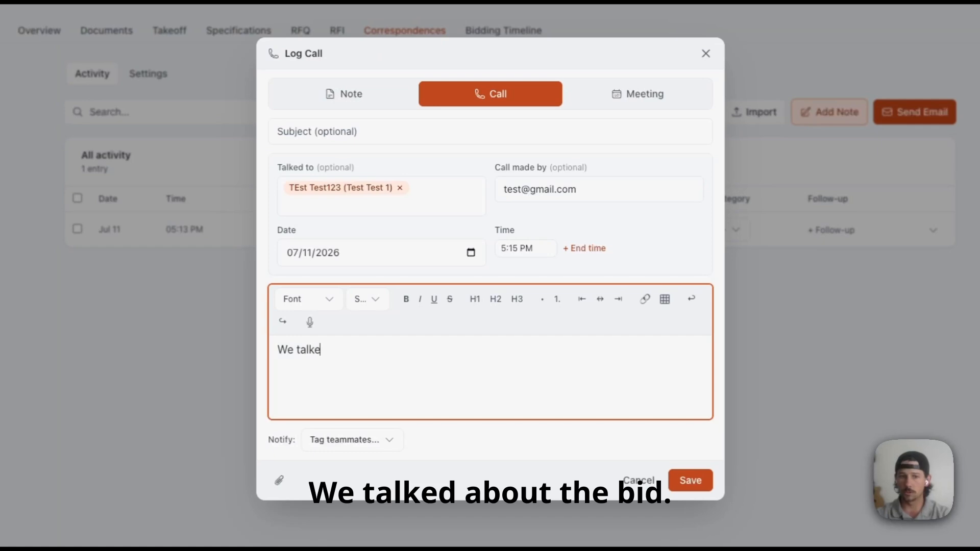
type("d about this bid")
key("BackSpace")
key("BackSpace")
key("BackSpace")
key("BackSpace")
key("BackSpace")
key("BackSpace")
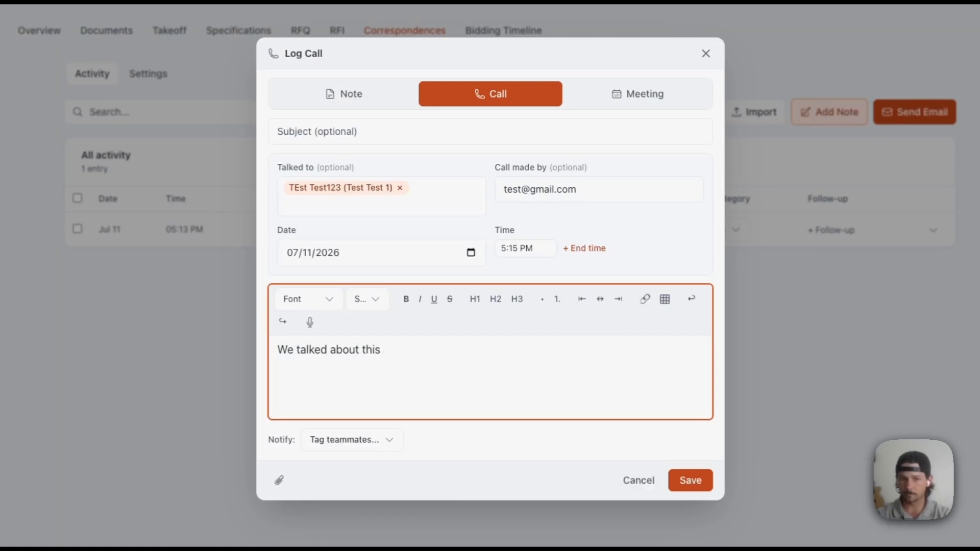
type("e bid. They said to follow up in 2 weeks.")
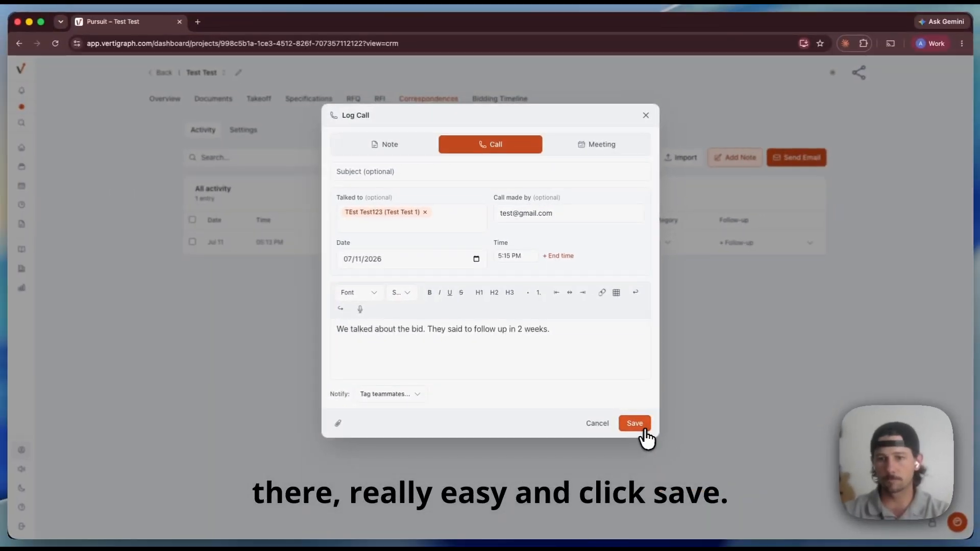
left_click(644, 433)
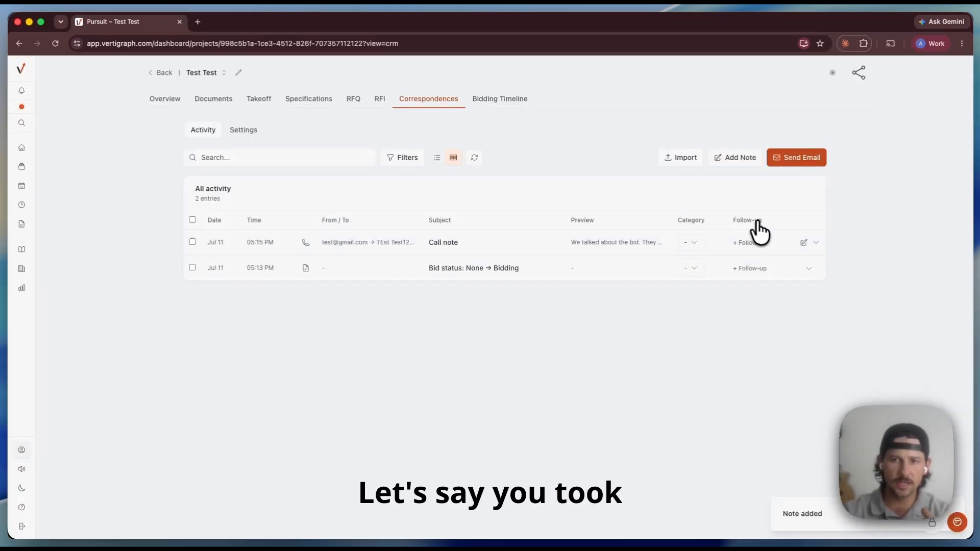
- Start a meeting log in the correspondences and look over its attendee suggestions, notes area and teammate notification options
left_click(740, 159)
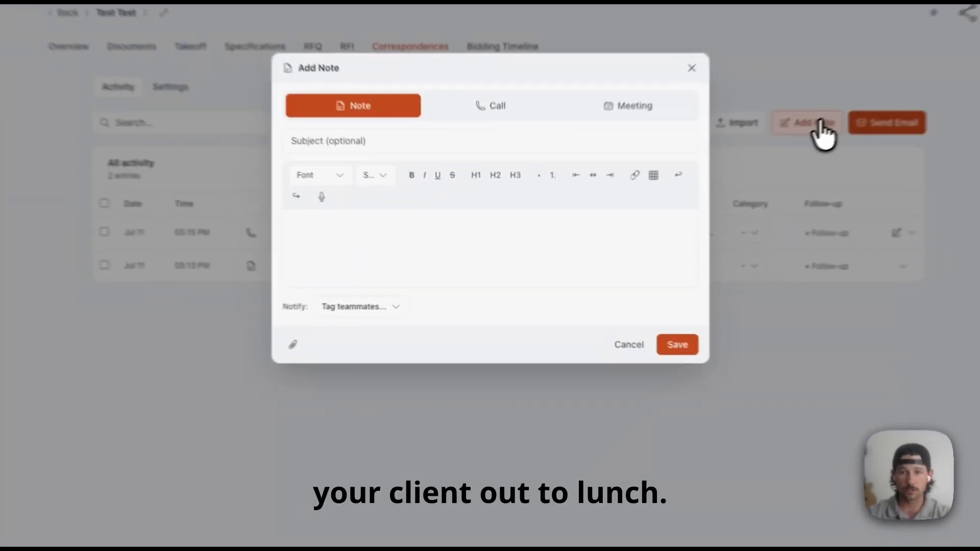
left_click(599, 146)
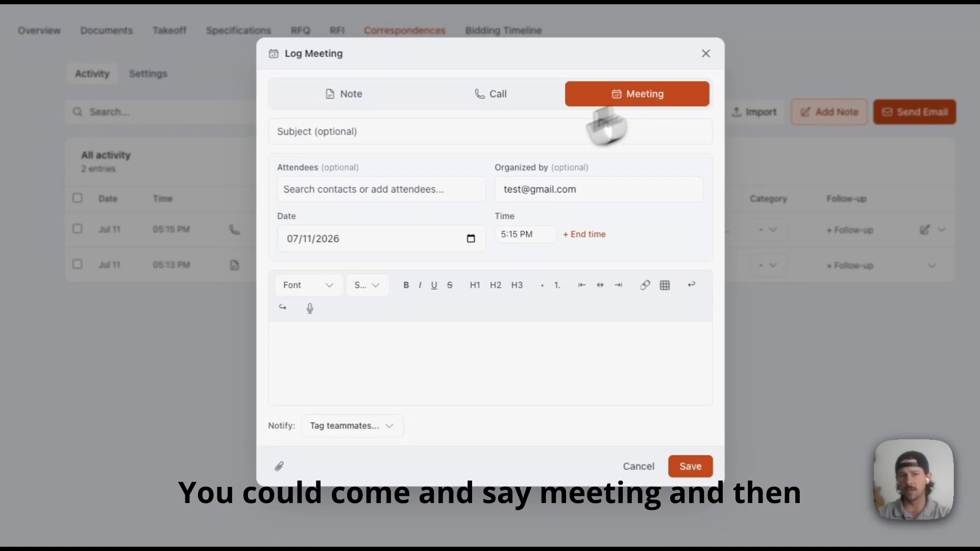
left_click(431, 189)
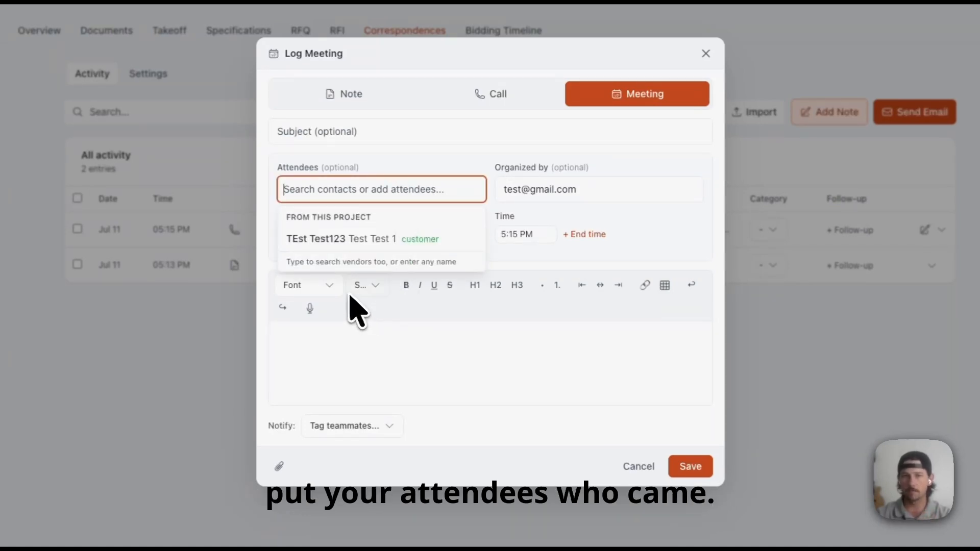
left_click(388, 364)
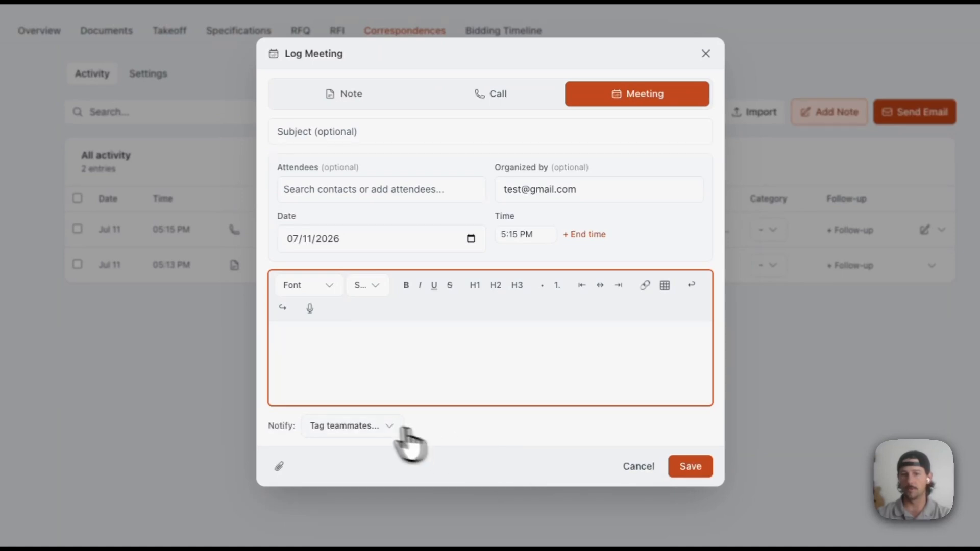
left_click(368, 429)
left_click(542, 425)
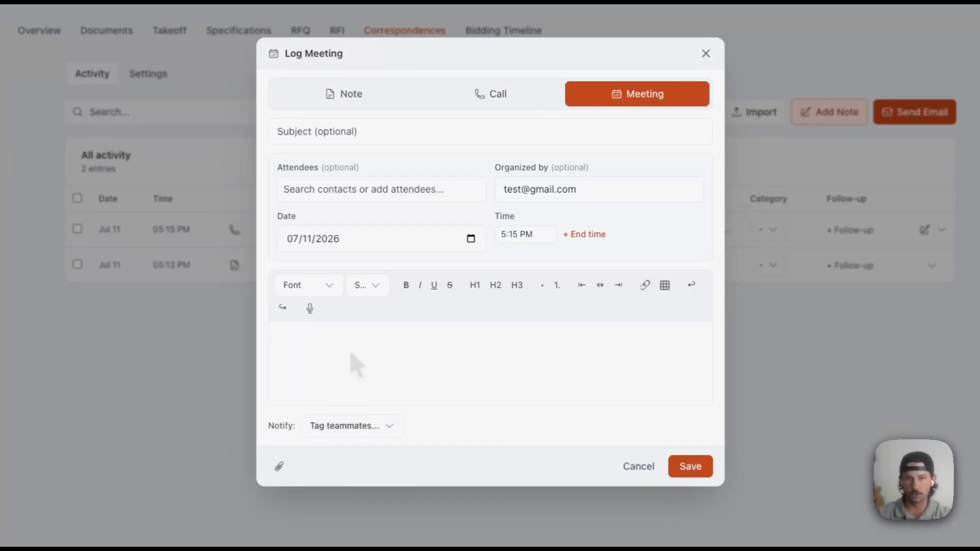
- Switch the entry to a general note reading "New plan set.", check the teammates available for notification and discard the note
left_click(382, 100)
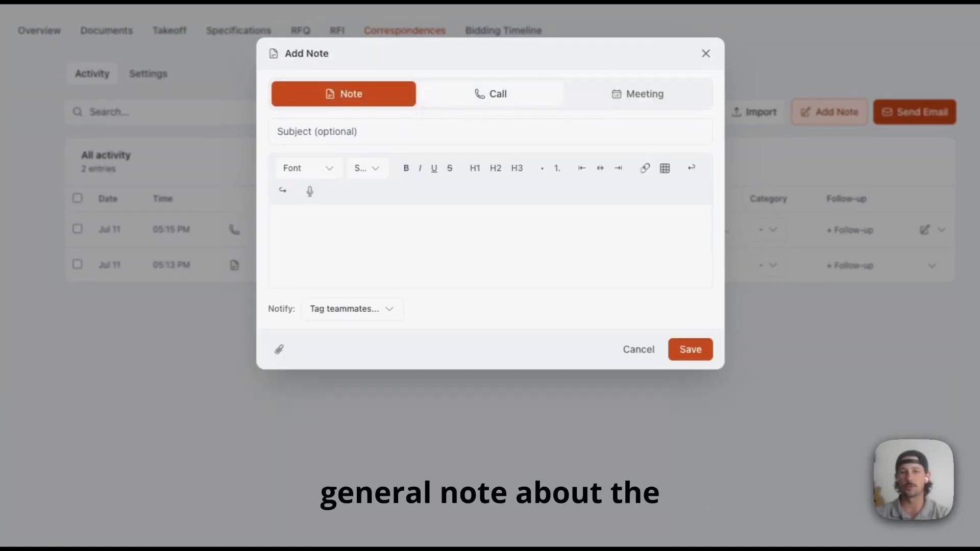
left_click(366, 229)
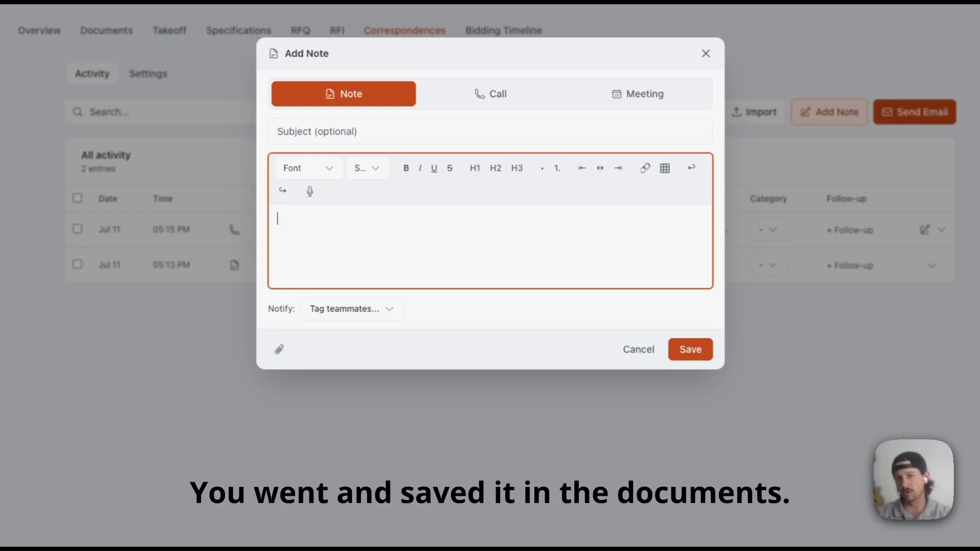
left_click(389, 312)
left_click(440, 246)
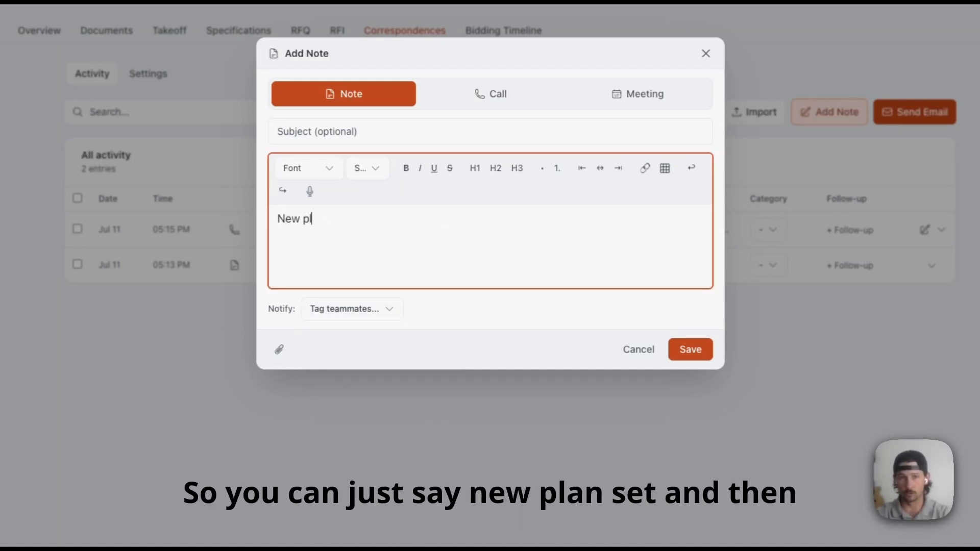
left_click(335, 312)
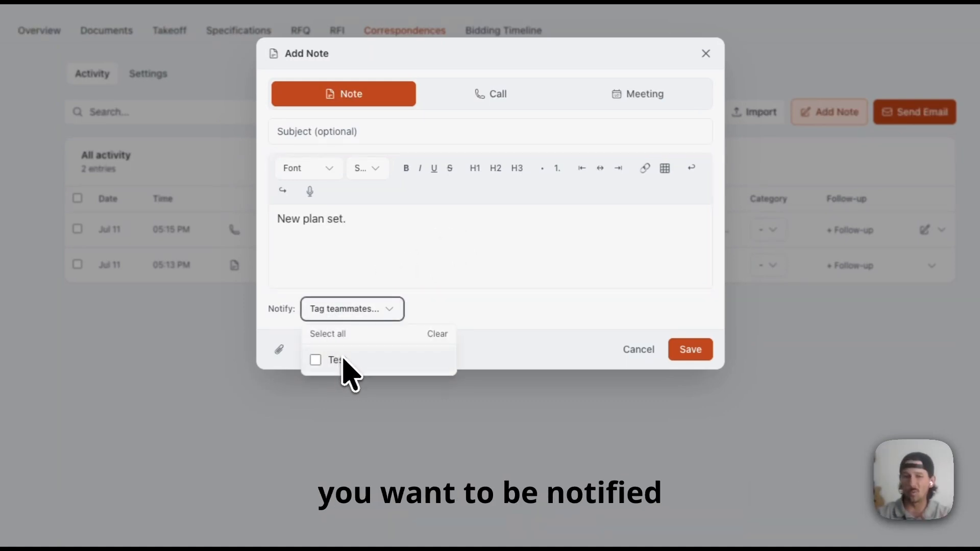
left_click(494, 341)
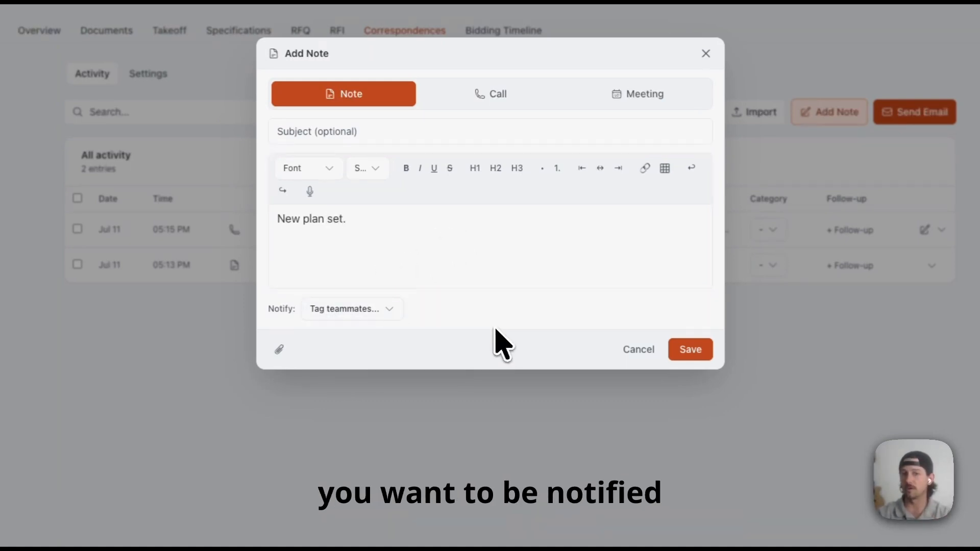
left_click(642, 358)
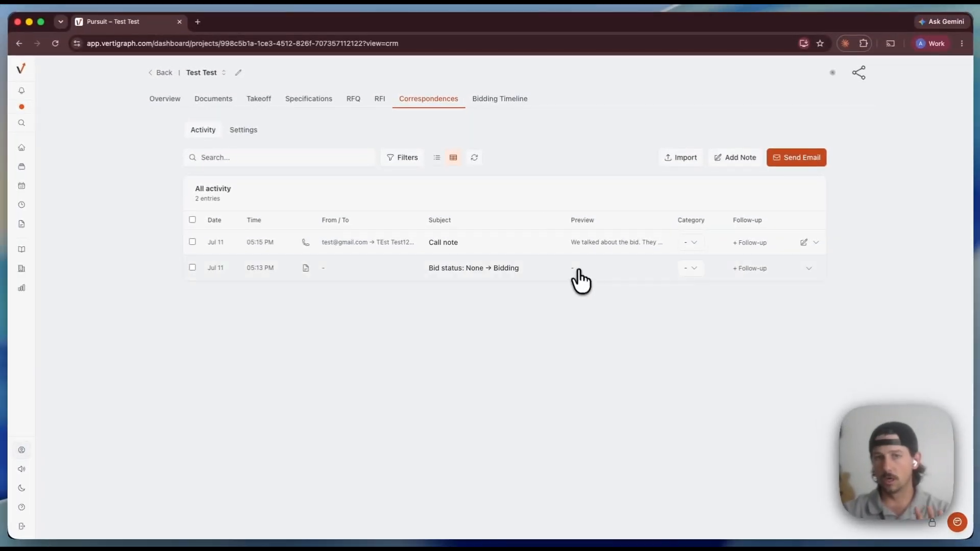
- View the project's bidding timeline and repeatedly hide and show its correspondence entries to examine the filtering
left_click(503, 102)
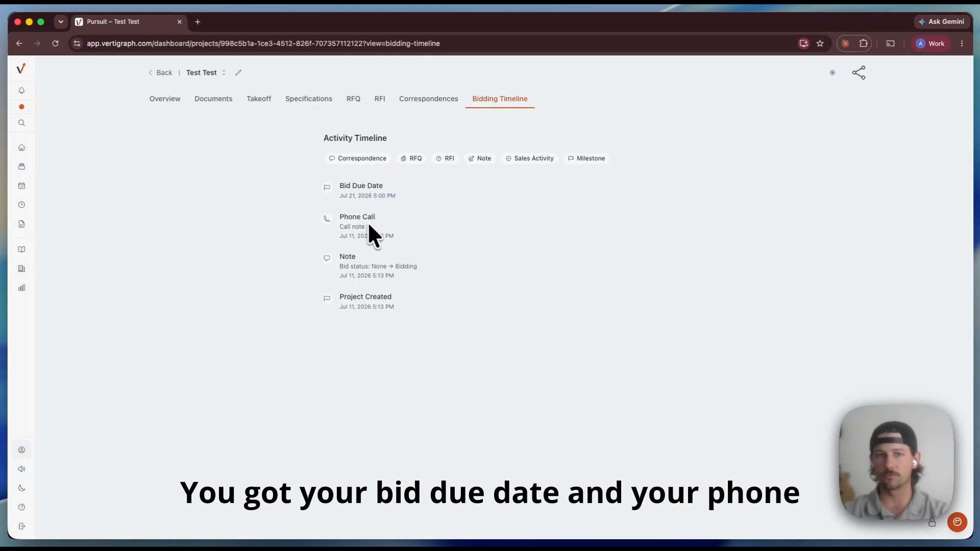
left_click(362, 159)
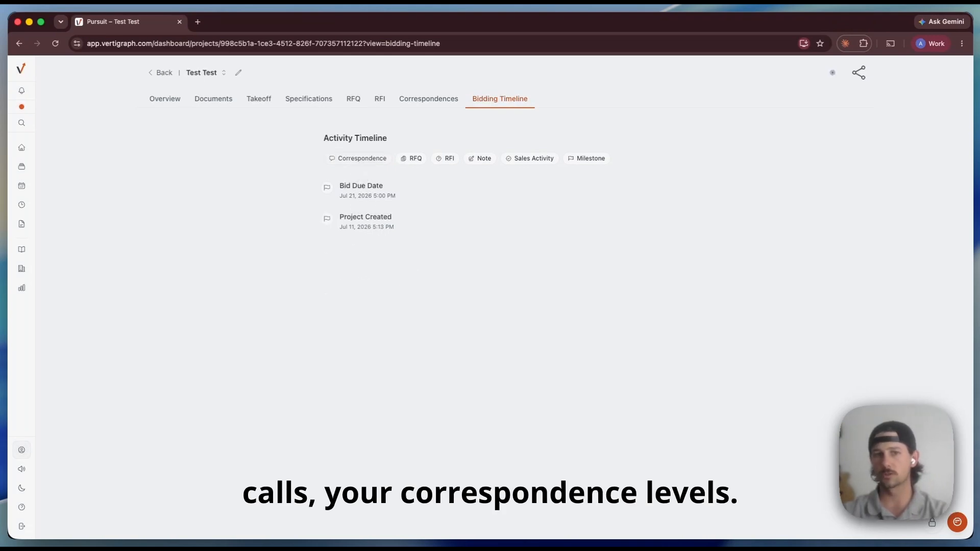
left_click(362, 159)
left_click(362, 159)
left_click(362, 159)
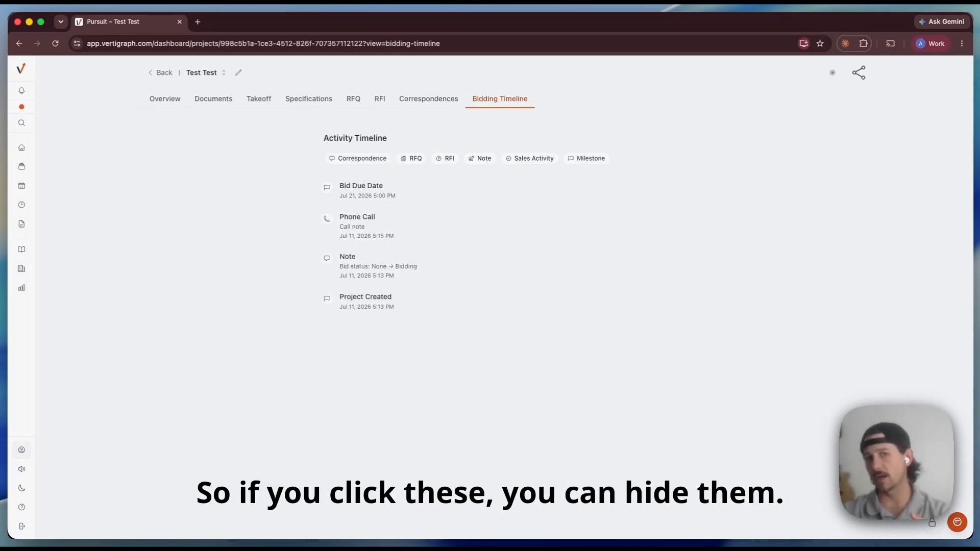
left_click(362, 160)
left_click(362, 160)
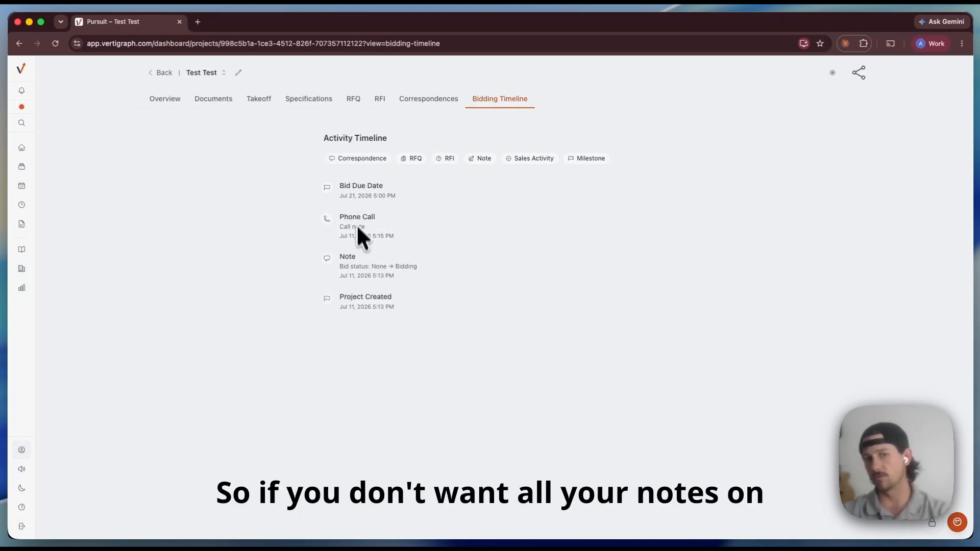
left_click(363, 158)
left_click(363, 159)
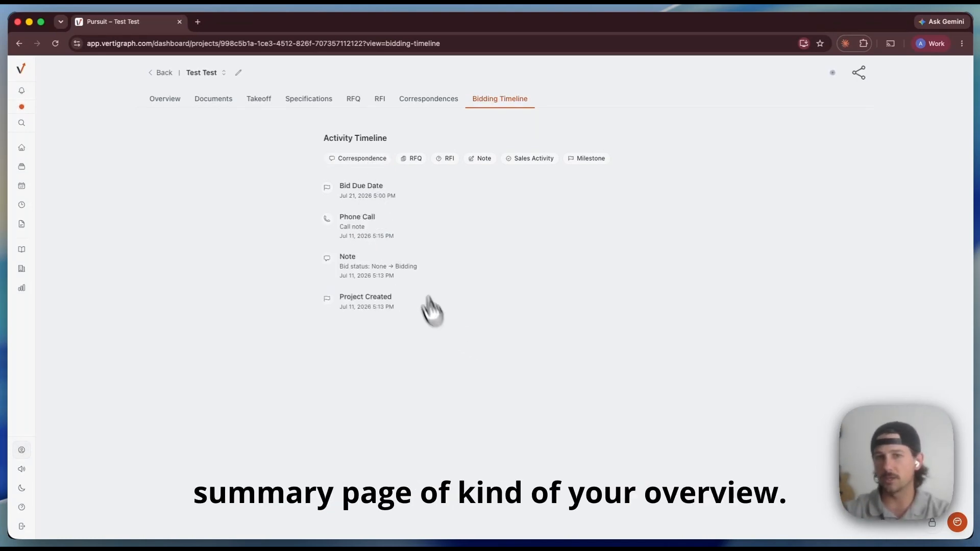
- Return to the project's overview and expand the project setup checklist to review its tasks
left_click(164, 100)
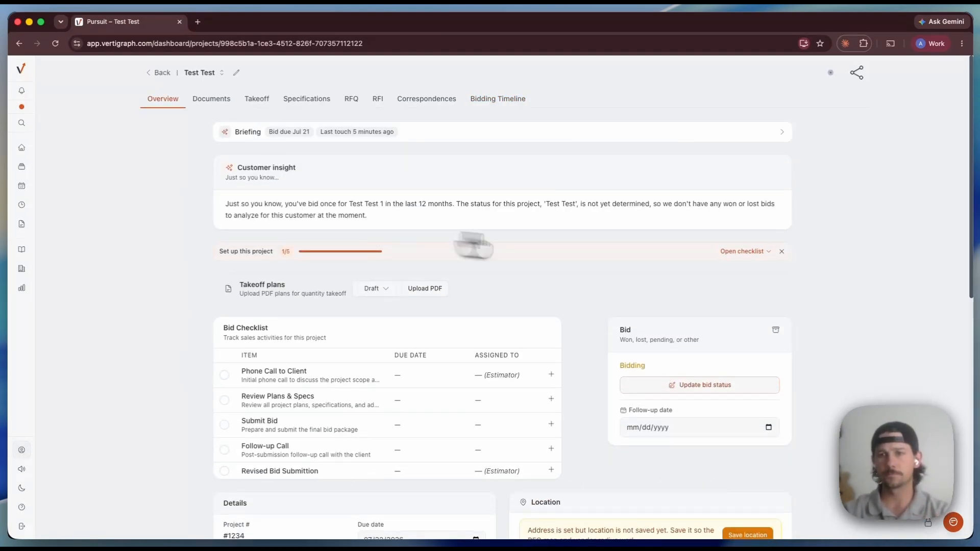
left_click(704, 252)
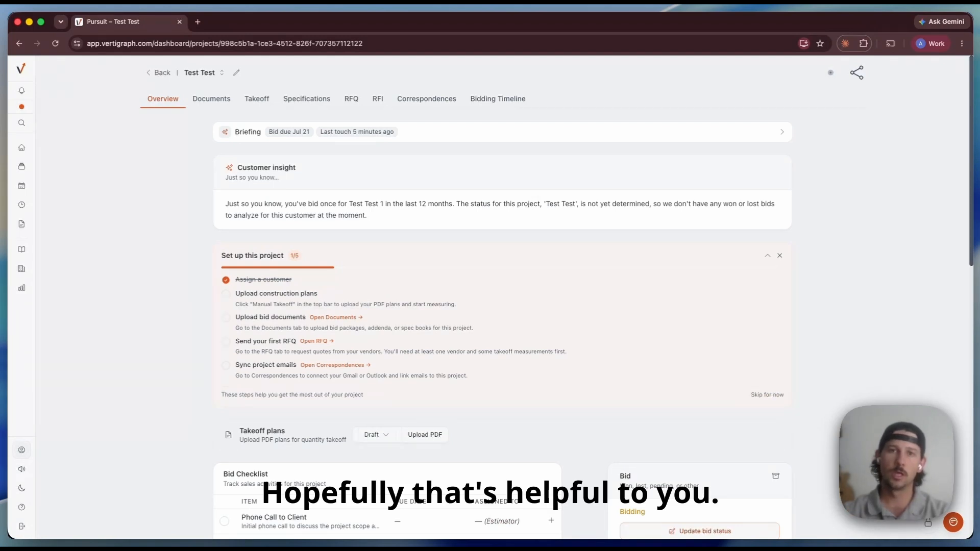